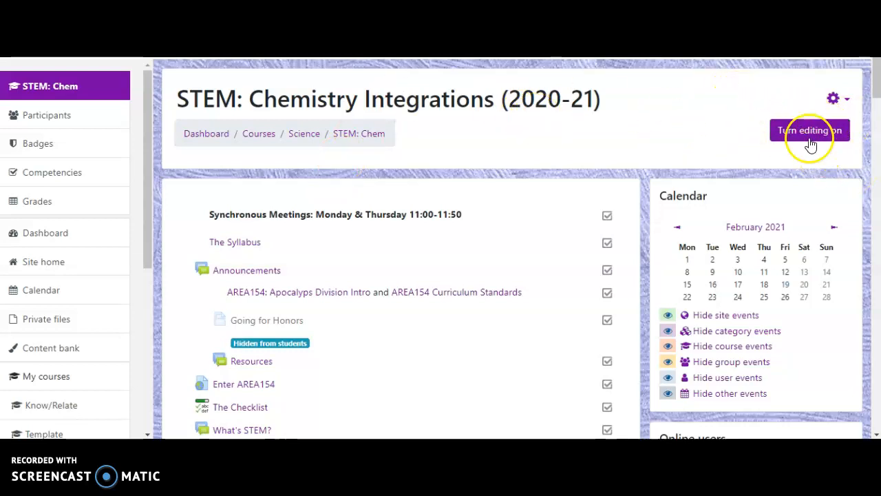
Turn on course editing and add a new Forum activity to the section above STEM meets Cosmology
click(806, 137)
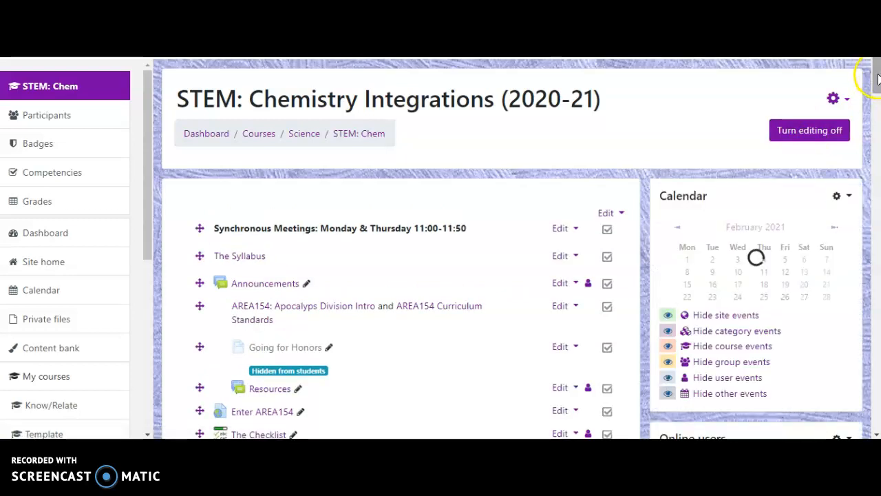
scroll(877, 79, down, 7)
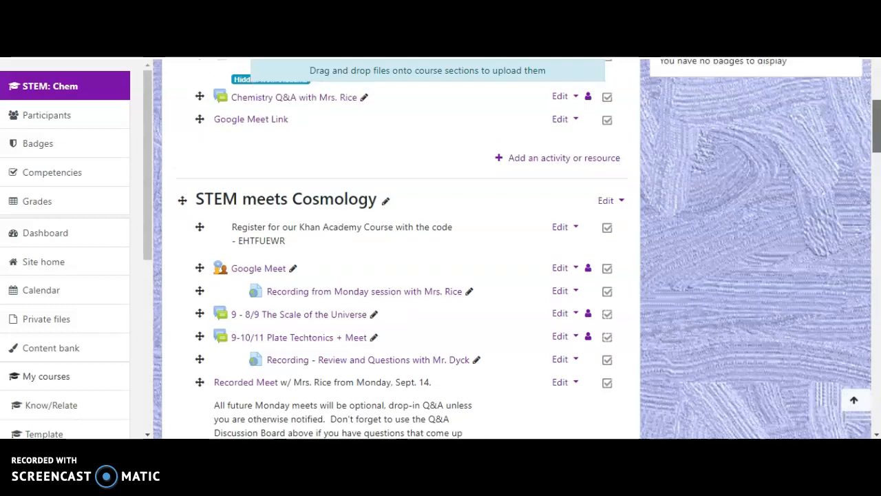
scroll(878, 79, up, 2)
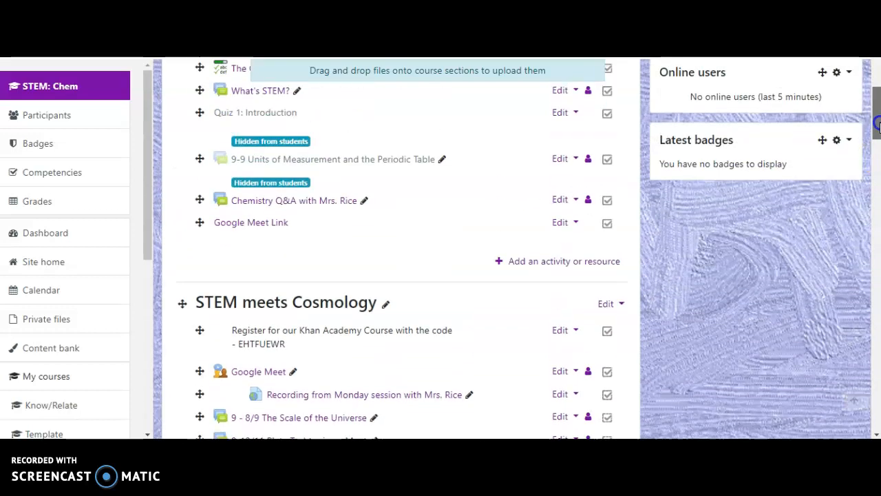
click(494, 268)
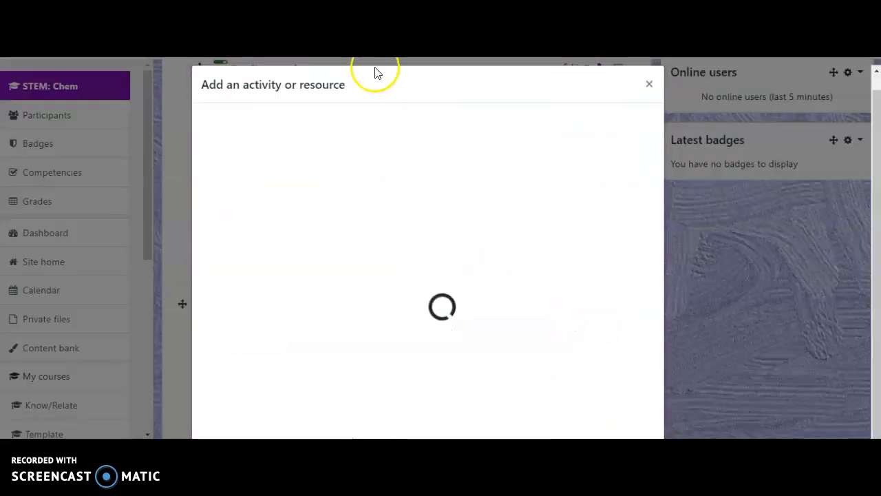
click(316, 201)
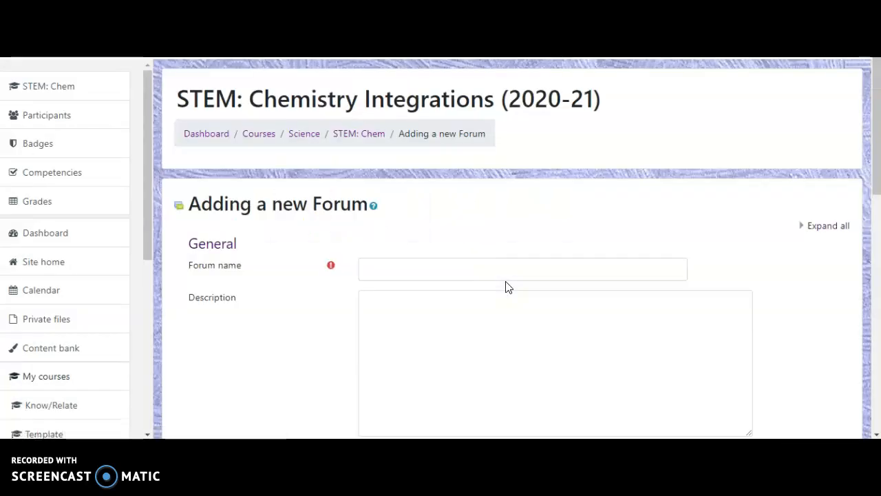
Name the forum "sample" and enter "alsj;dlkfjasodij" as its description
click(427, 268)
text(sample)
key(Tab)
key(Tab)
text(alsj;dlkfjasodij)
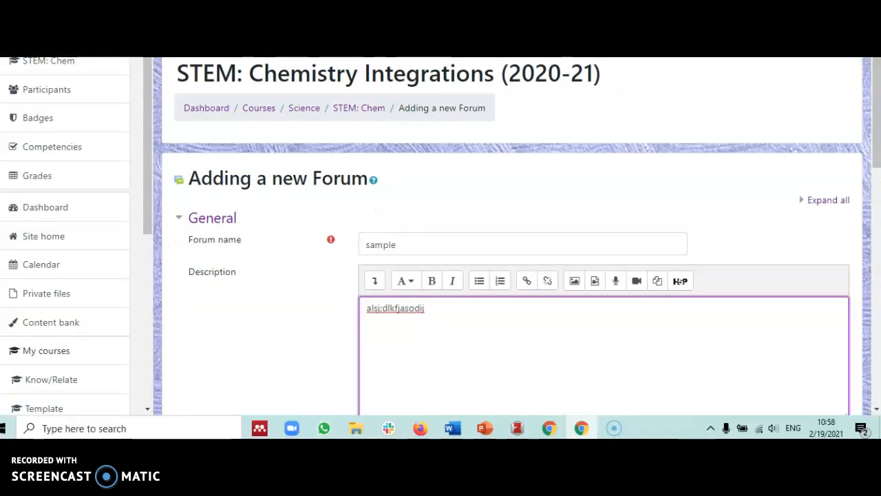
Set the whole forum grading type to Point, keeping a maximum grade of 100
scroll(874, 108, down, 4)
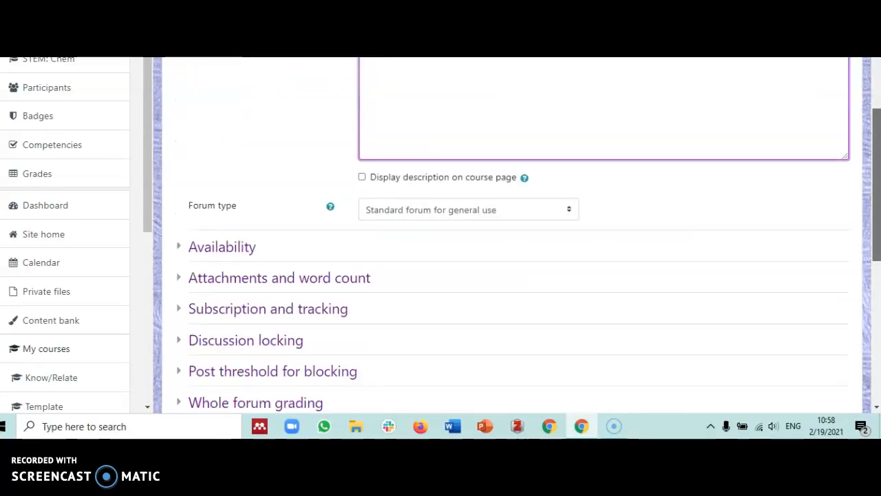
scroll(512, 234, down, 4)
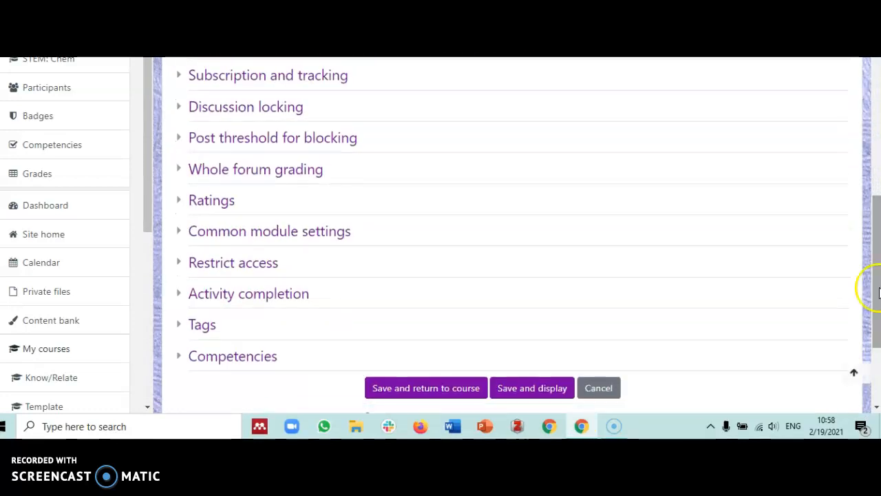
click(181, 172)
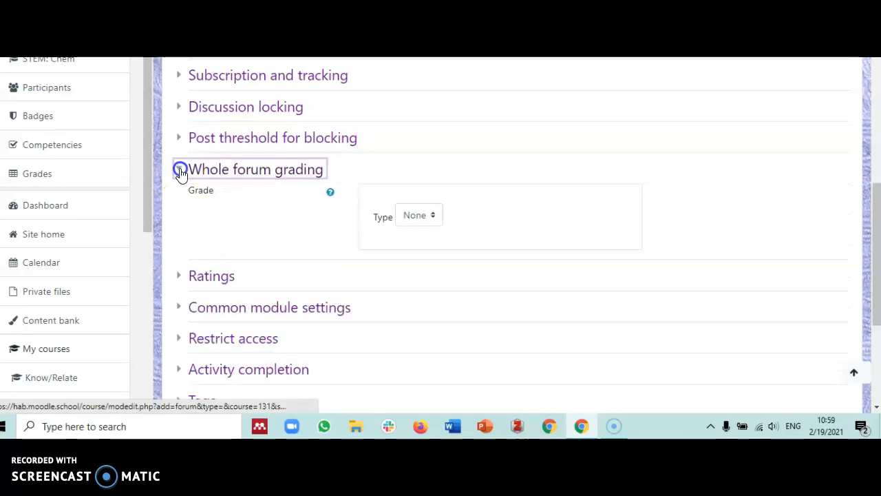
click(433, 219)
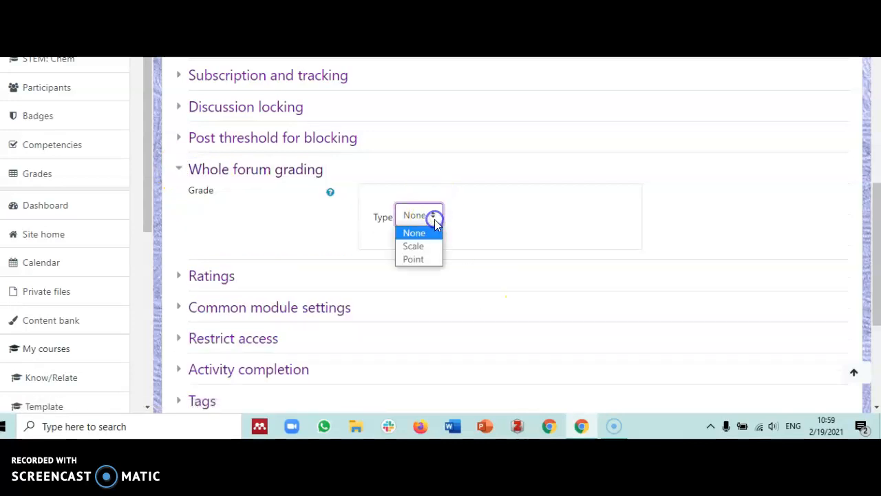
click(422, 258)
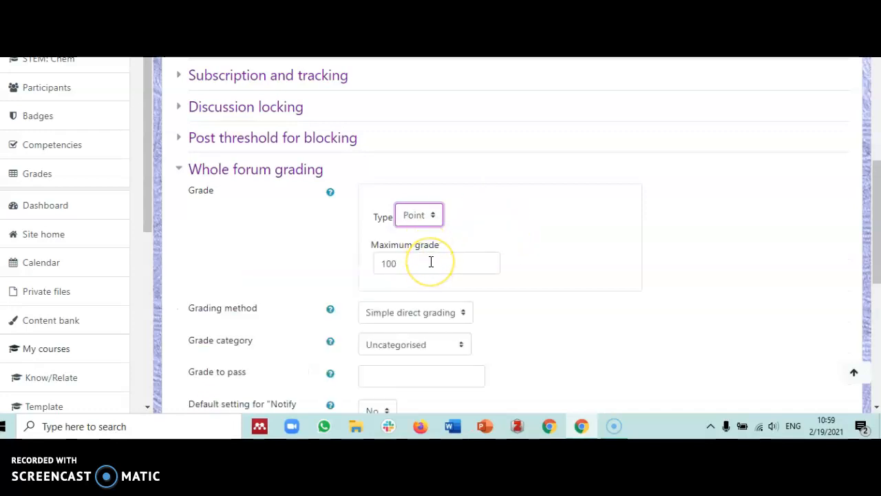
click(431, 262)
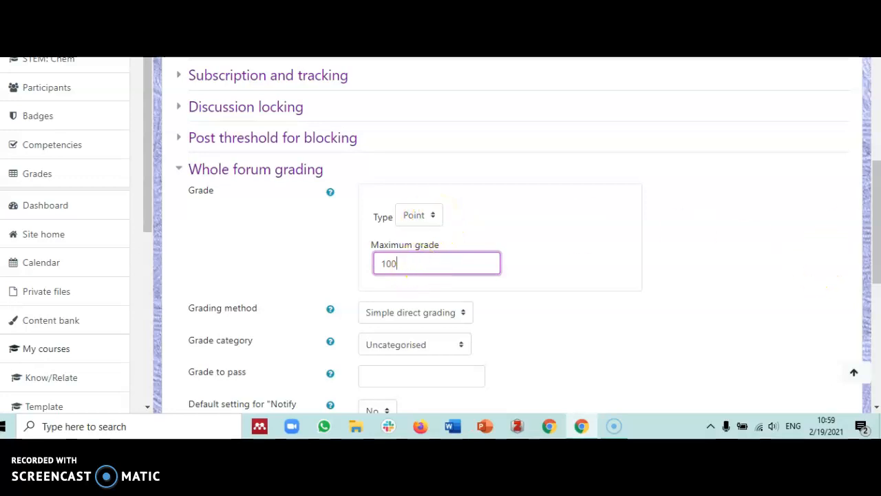
Set the grading method for whole forum grading to Rubric
scroll(509, 234, down, 3)
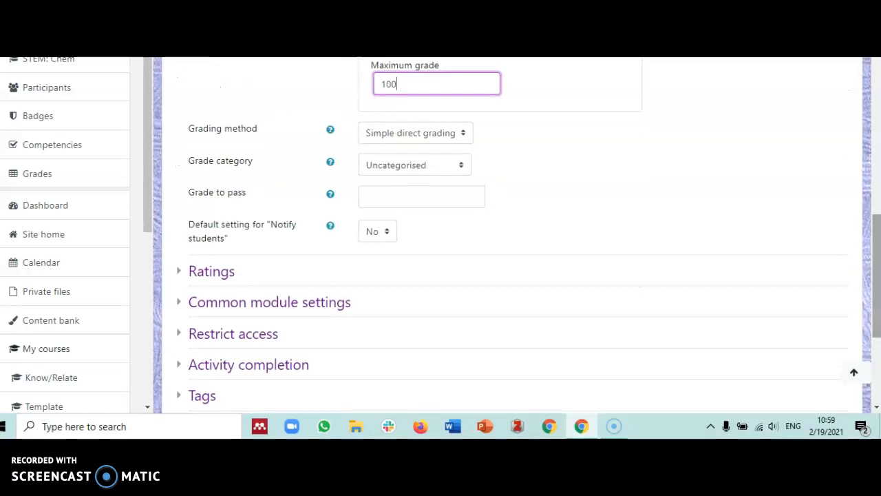
click(463, 137)
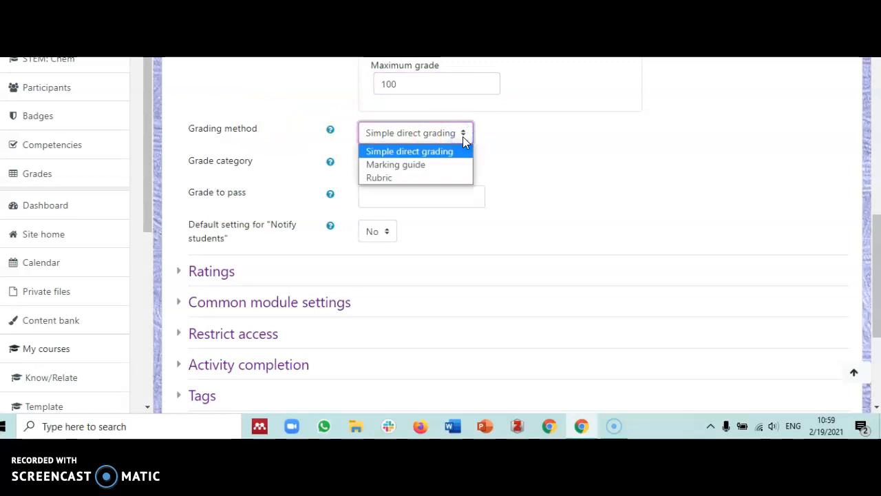
click(389, 177)
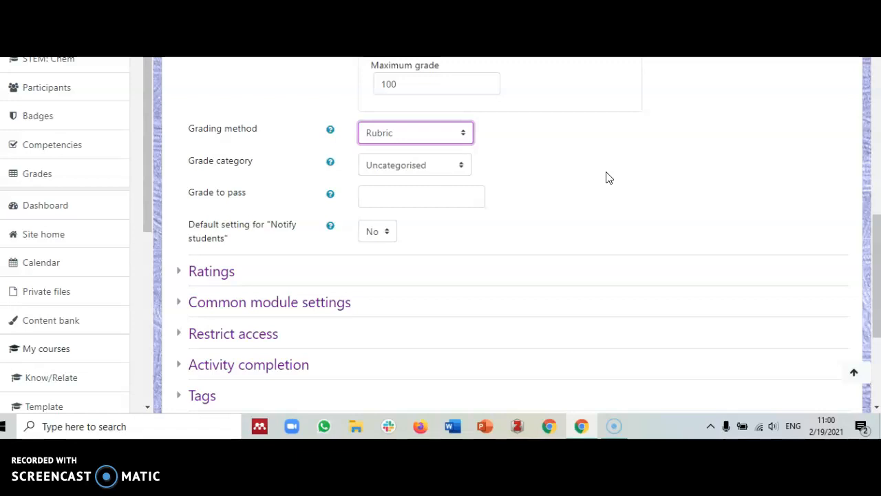
Set the grading method for whole forum grading to Marking guide
click(463, 135)
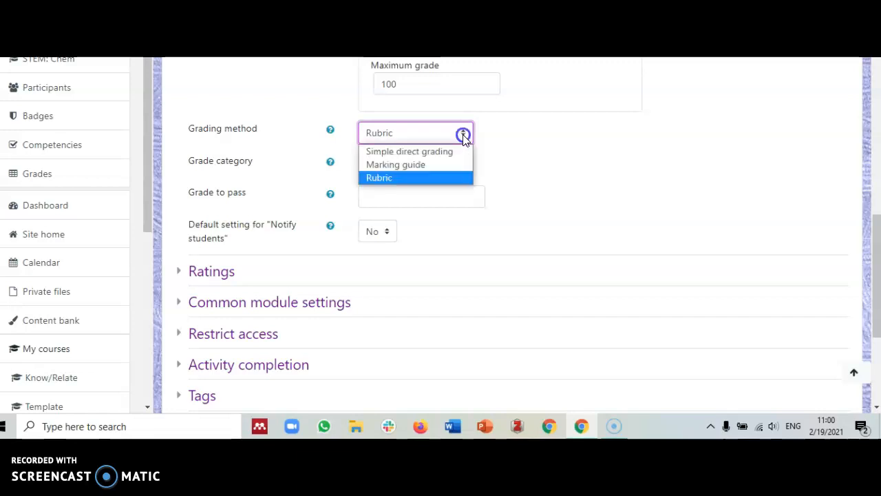
click(430, 168)
drag(876, 247, 876, 281)
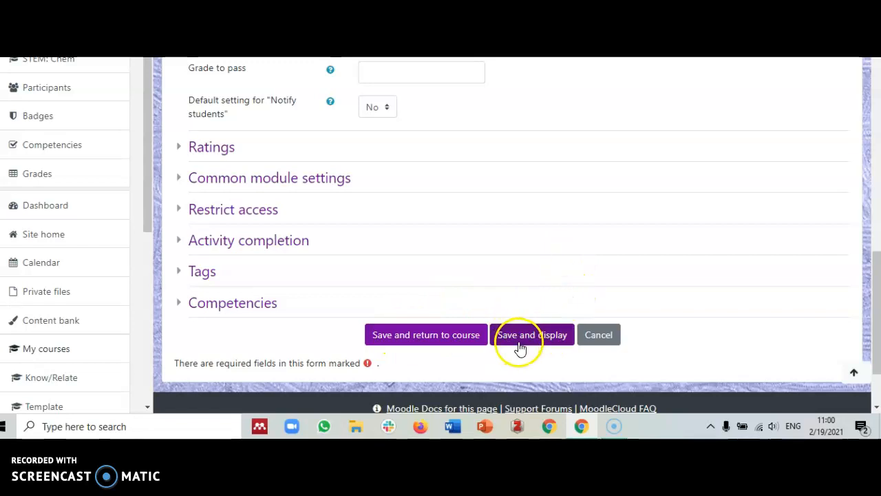
Set the grade category to Experiments/Projects, then save and display the forum
drag(876, 320, 875, 285)
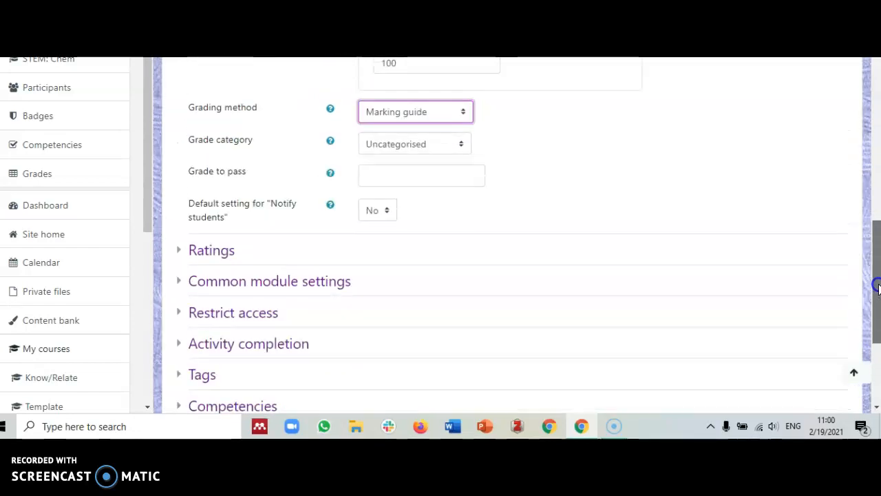
click(461, 146)
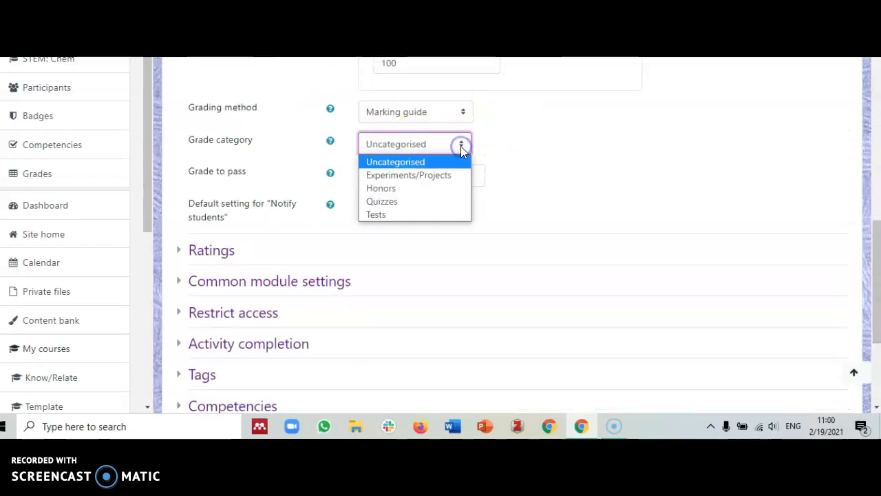
click(398, 175)
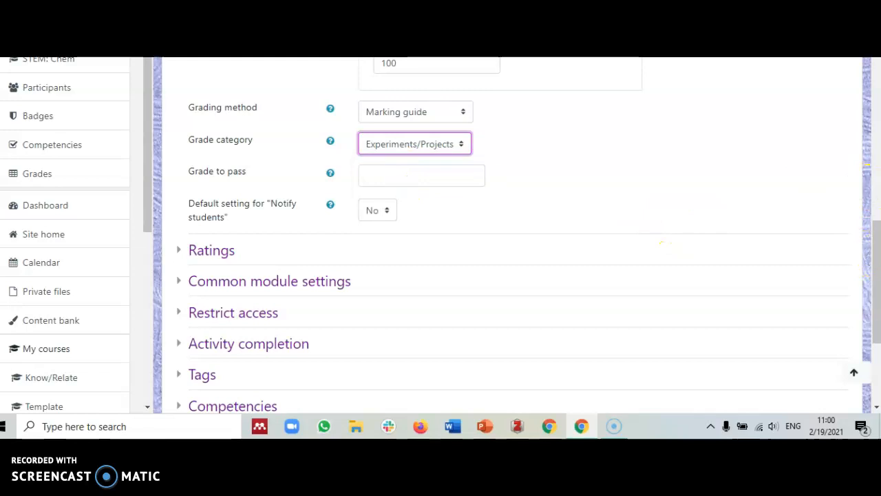
scroll(875, 285, down, 2)
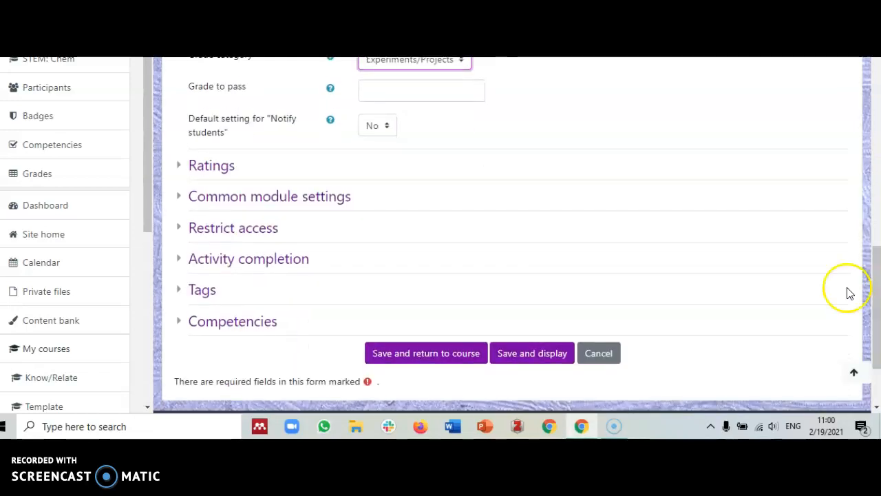
click(528, 359)
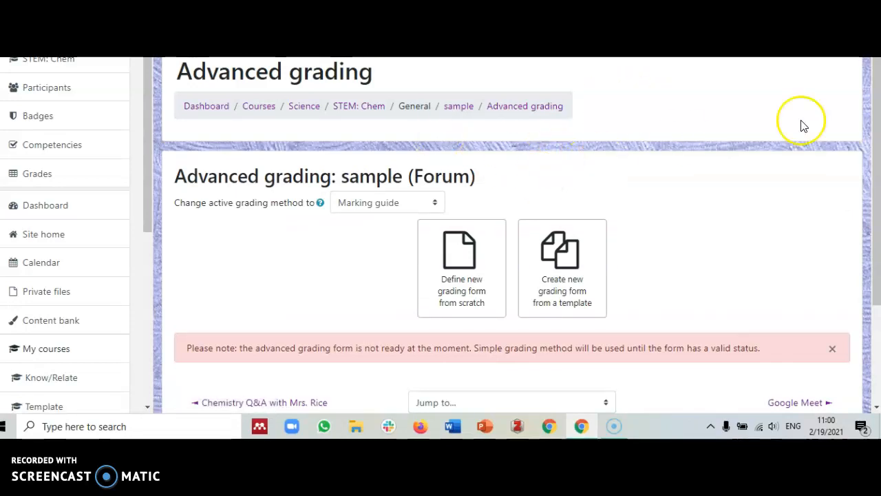
Keep Marking guide as the active grading method and start creating a new grading form from a template
drag(874, 118, 875, 180)
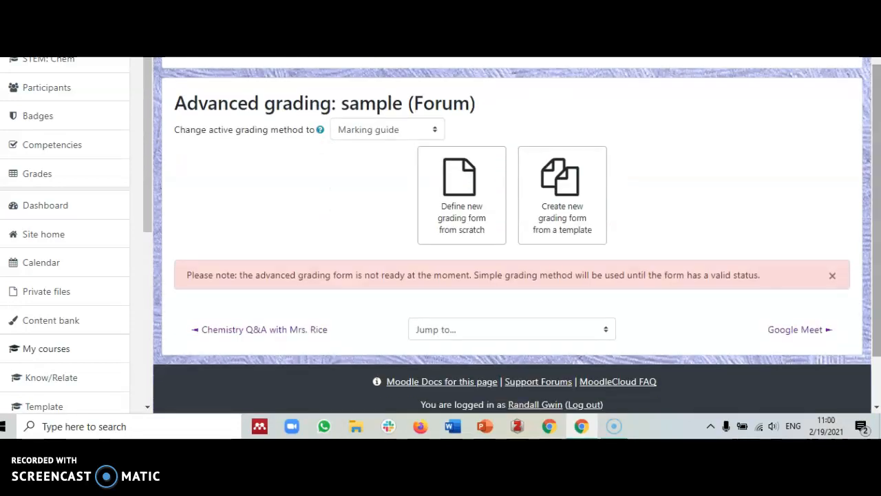
click(434, 132)
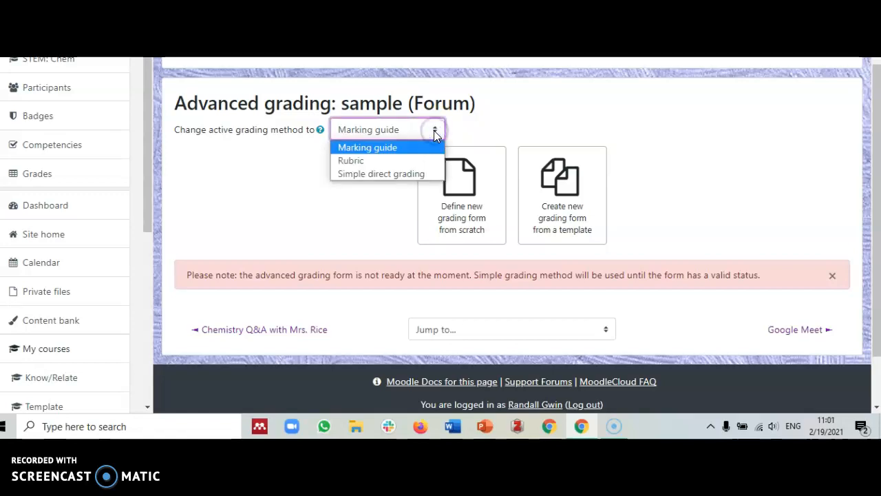
click(393, 147)
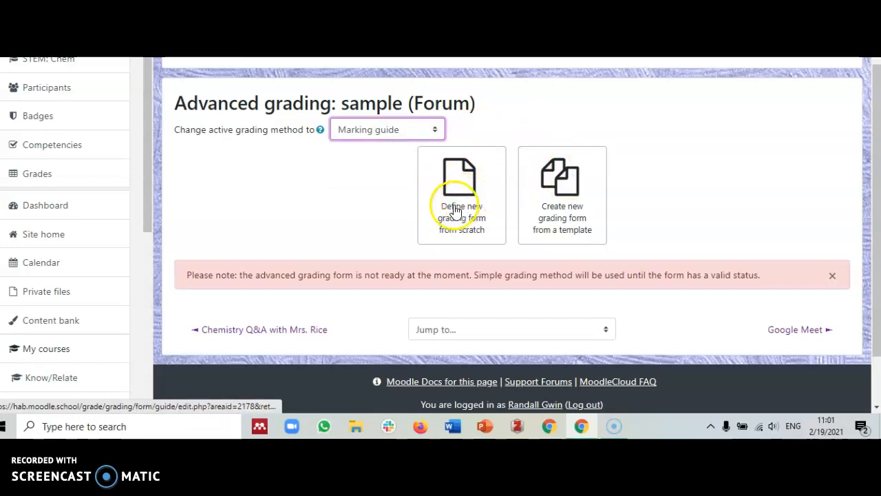
click(557, 201)
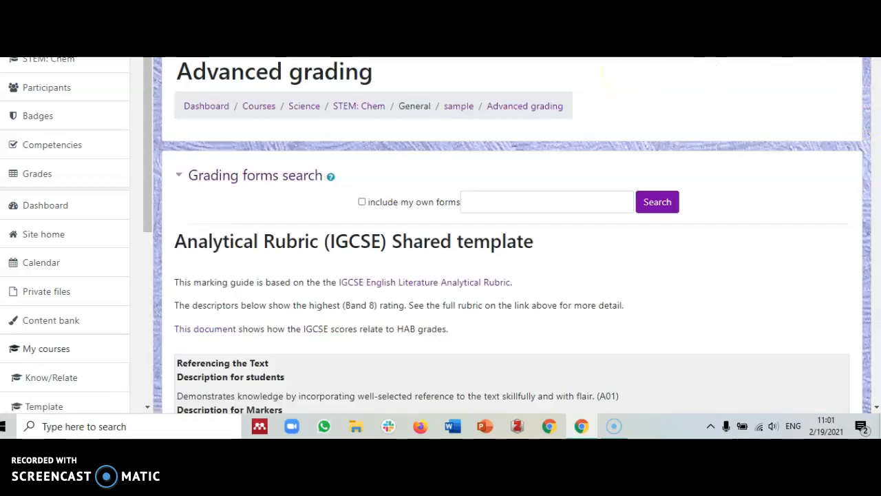
Examine the criteria, maximum scores and marking guide options of the Analytical Rubric (IGCSE) shared template
scroll(513, 236, down, 1)
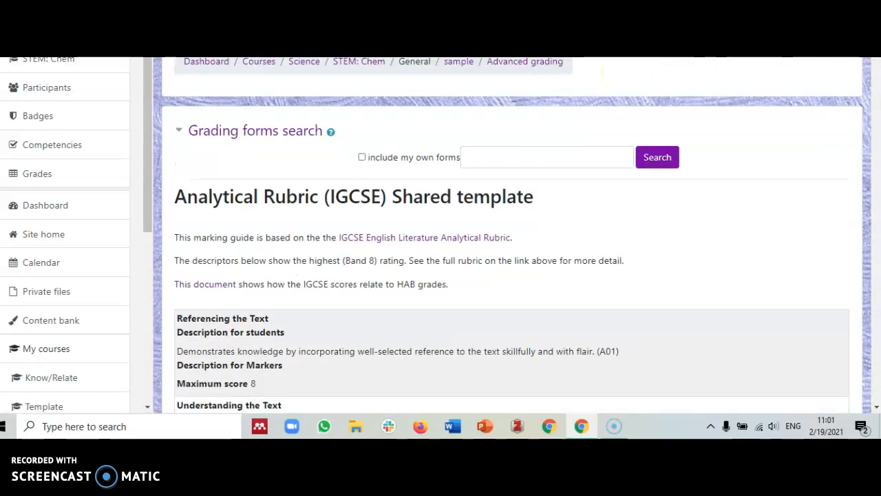
scroll(512, 235, down, 3)
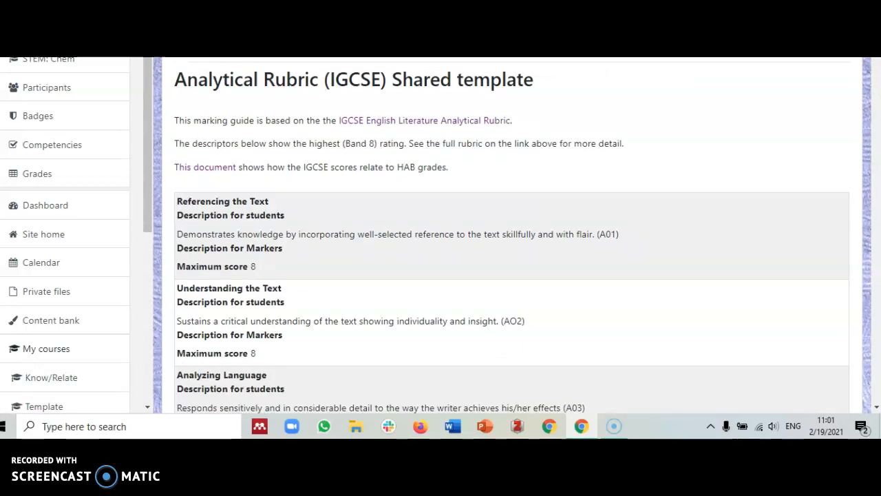
scroll(512, 235, down, 4)
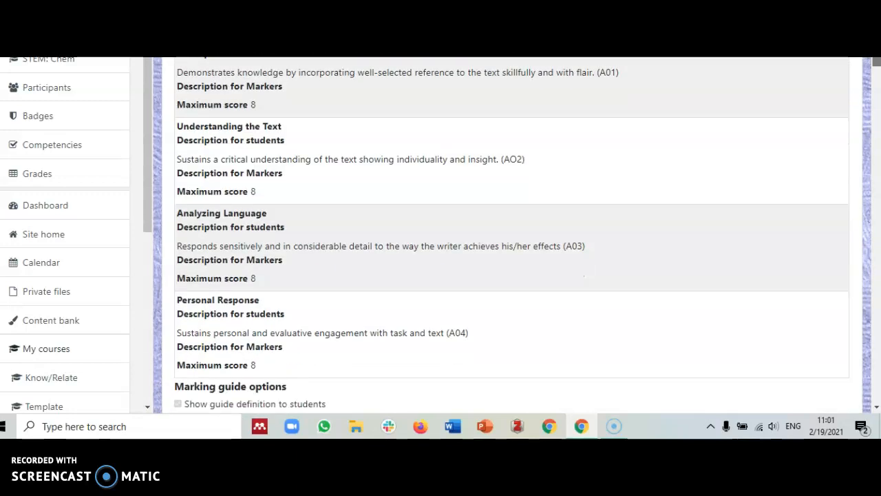
scroll(513, 235, up, 2)
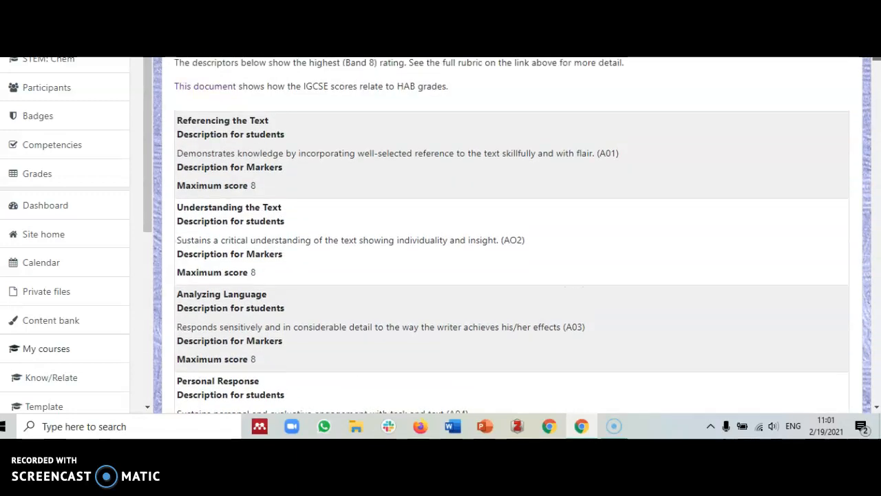
scroll(513, 236, up, 1)
scroll(513, 236, down, 4)
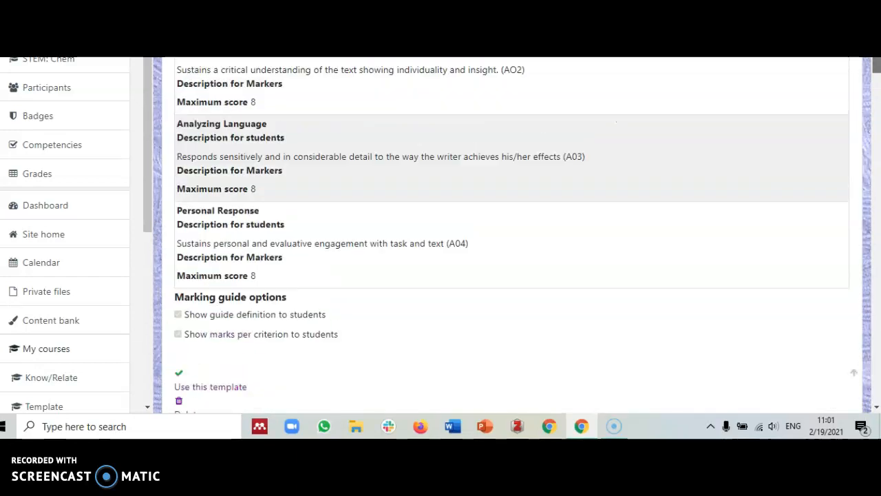
scroll(513, 236, up, 6)
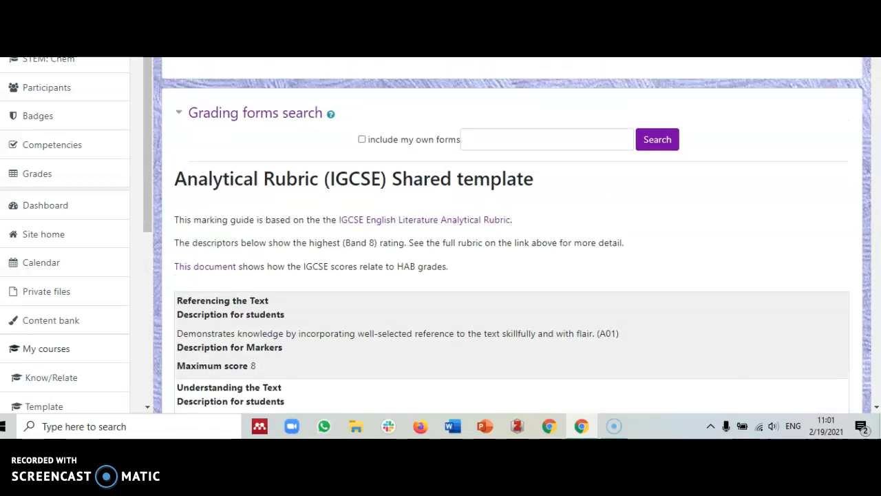
scroll(513, 236, down, 10)
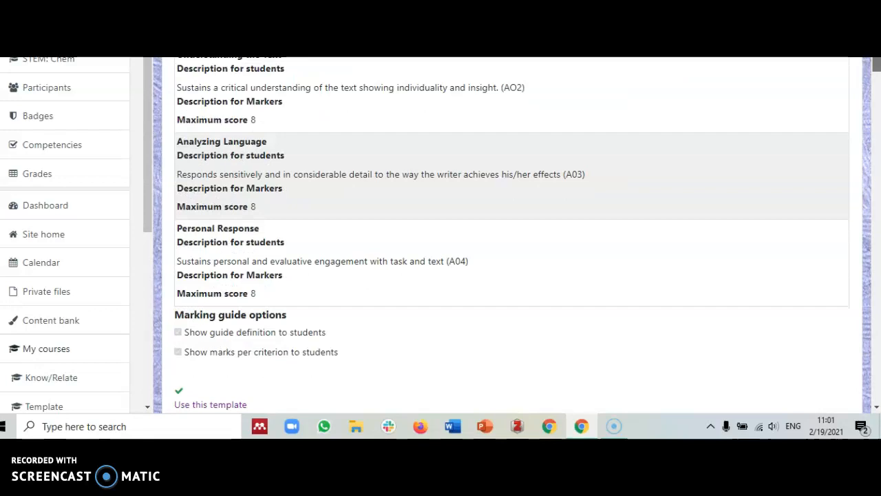
Examine the scoring criteria and frequently used comments of the Discussion Forum Scoring shared template
scroll(513, 235, down, 2)
scroll(513, 236, up, 1)
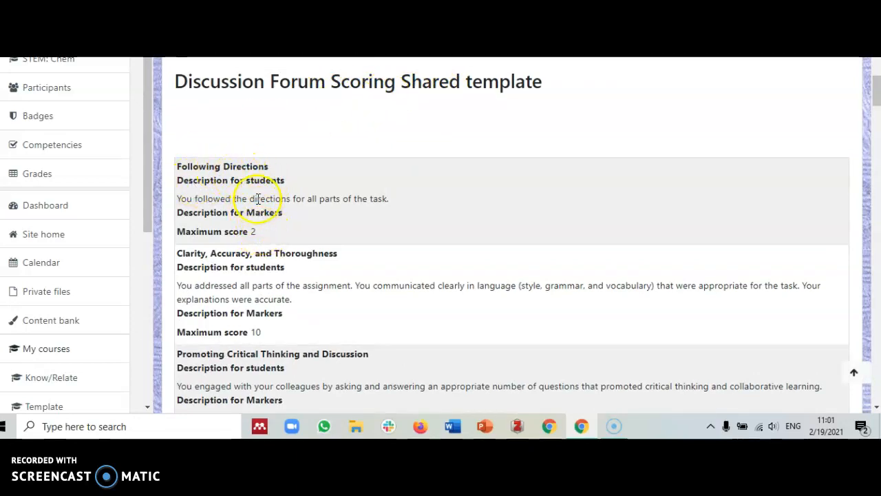
drag(266, 240, 252, 193)
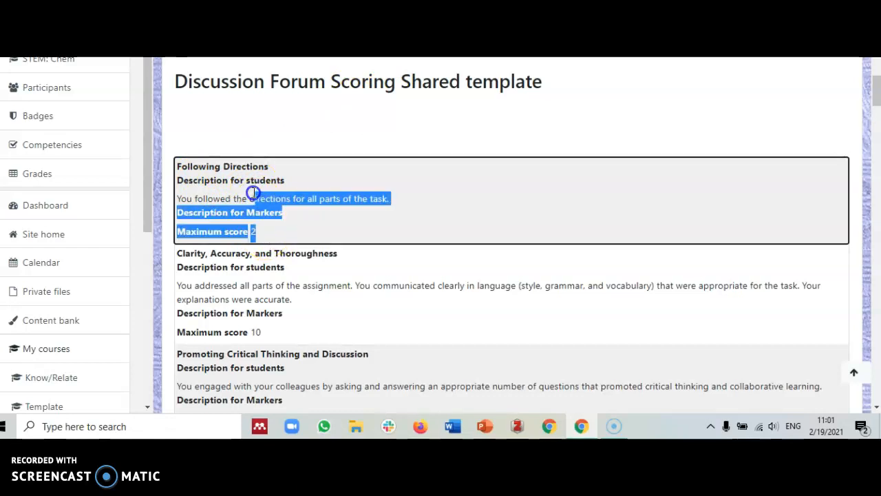
drag(282, 331, 222, 263)
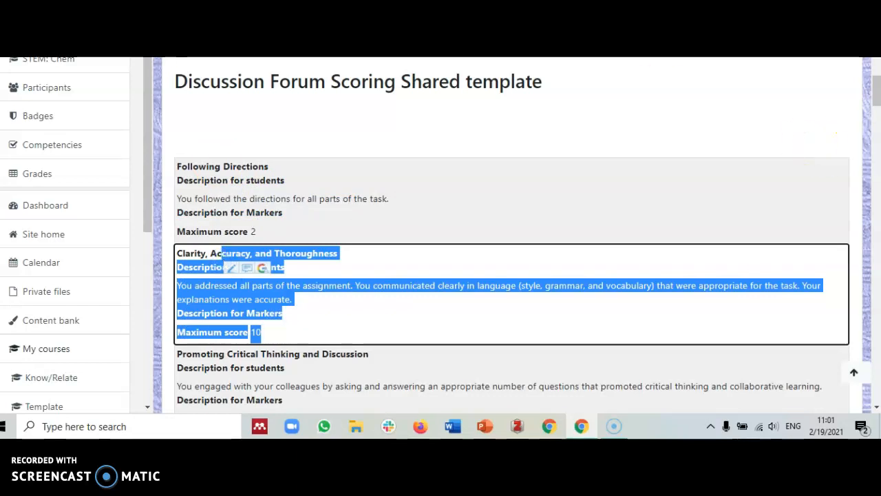
scroll(868, 89, down, 3)
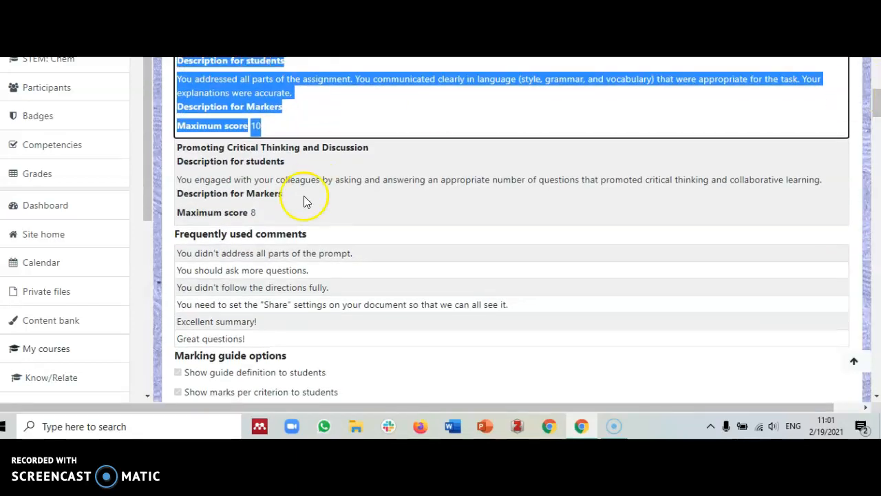
drag(291, 213, 229, 151)
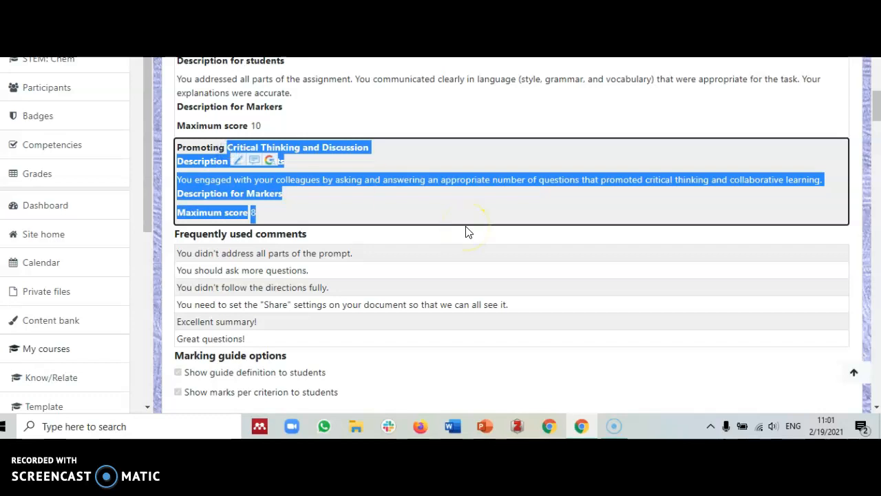
click(244, 255)
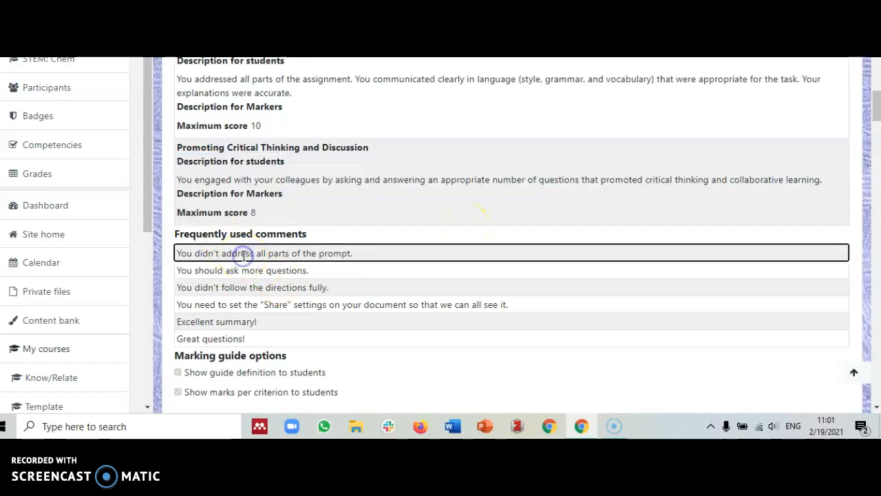
click(295, 285)
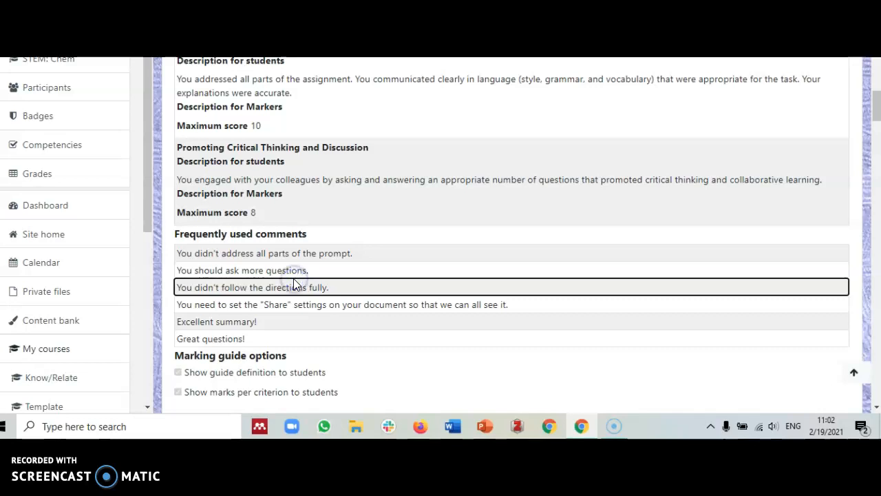
Apply the Discussion Forum Scoring shared template to the sample forum and look over the resulting grading form
drag(875, 101, 879, 117)
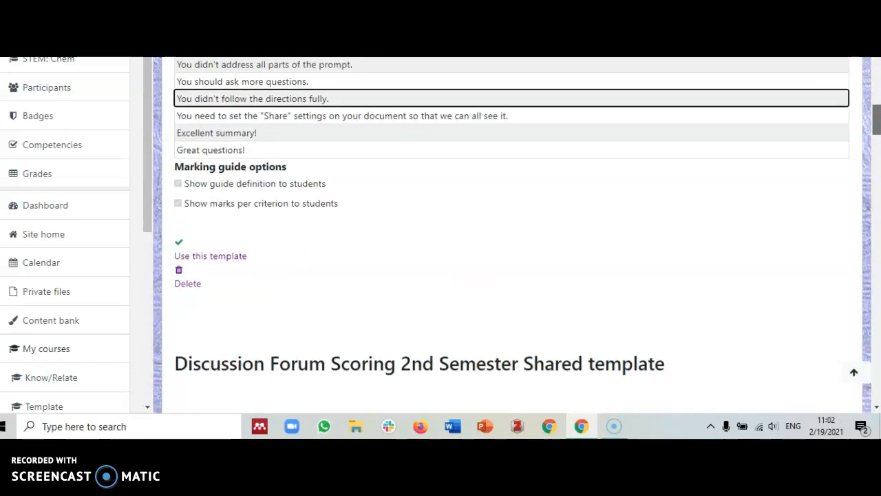
click(229, 256)
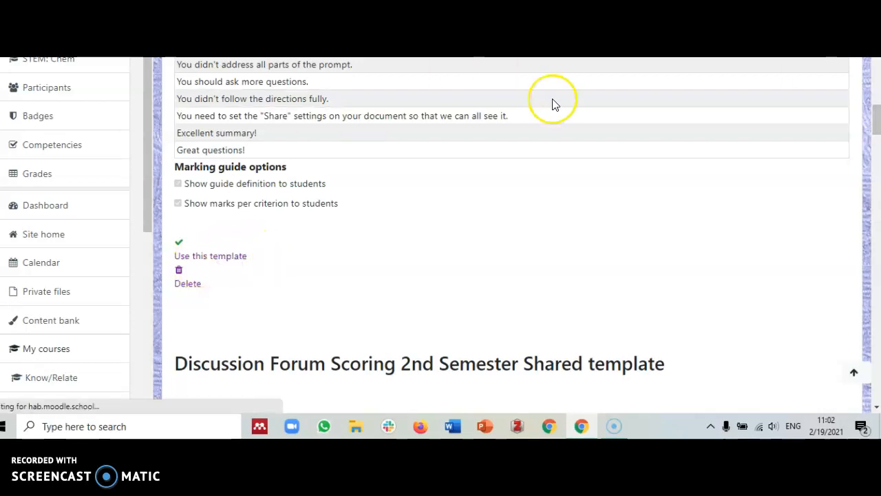
click(574, 357)
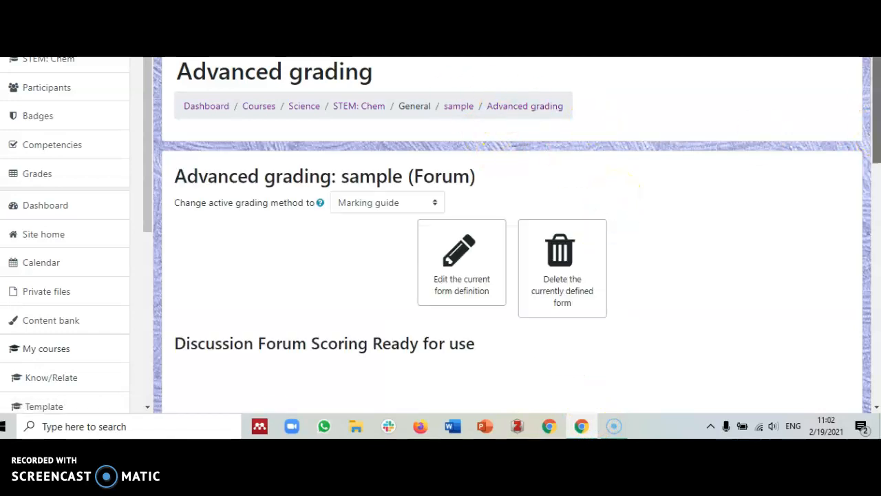
scroll(509, 234, down, 4)
scroll(509, 234, down, 4)
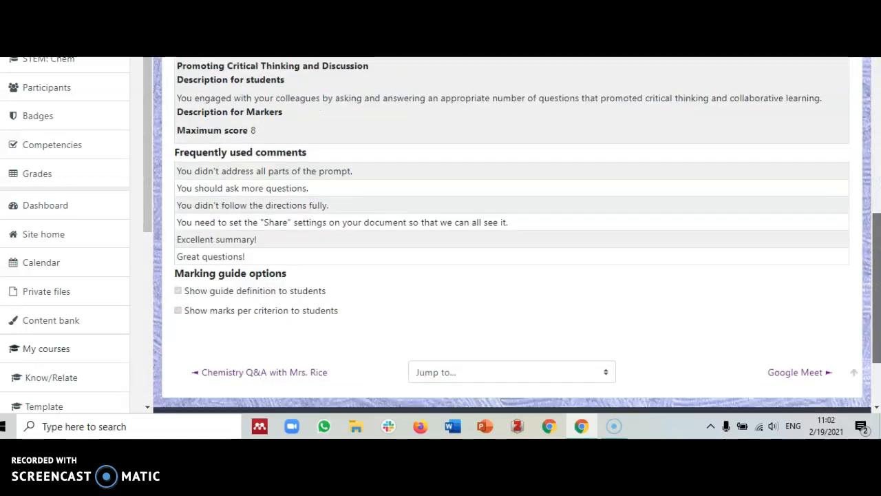
drag(875, 311, 875, 113)
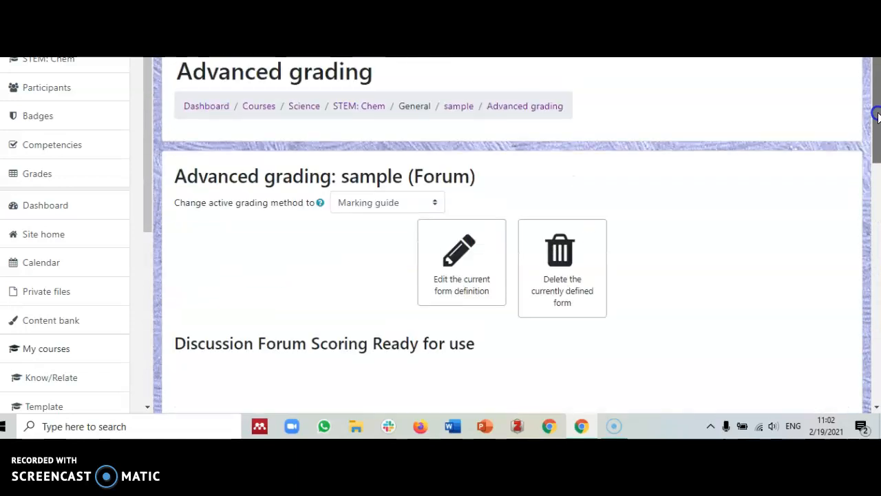
Return to the STEM: Chem course page and open the sample forum to view its description
click(370, 108)
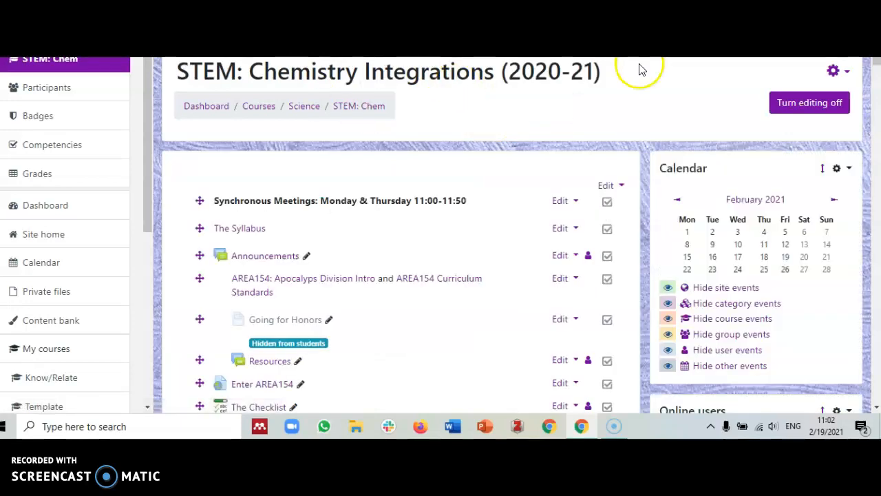
scroll(755, 230, down, 3)
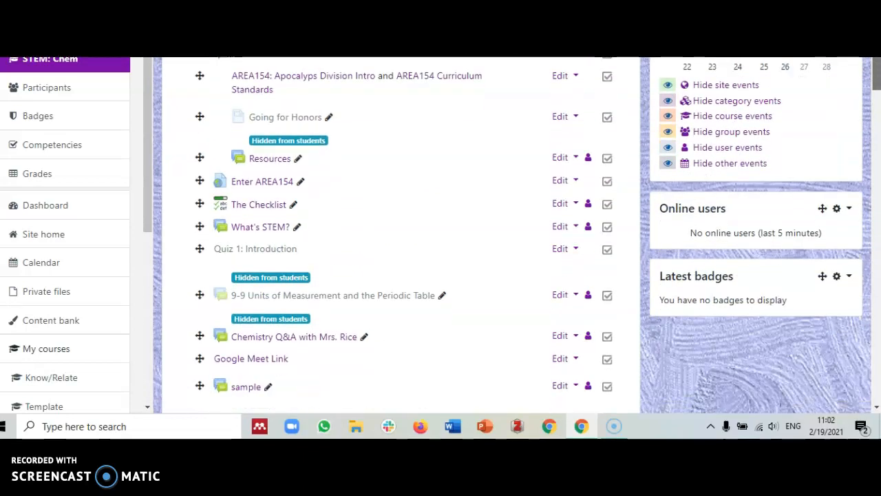
scroll(517, 234, down, 2)
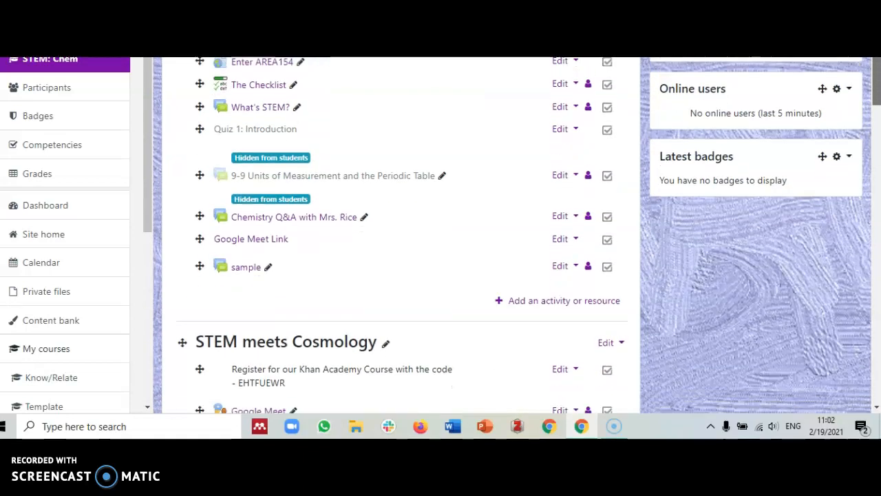
click(245, 268)
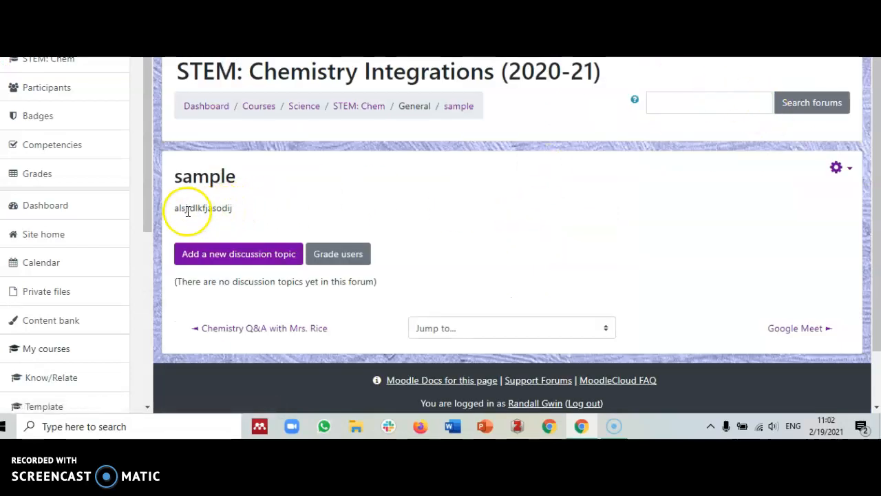
drag(178, 208, 246, 210)
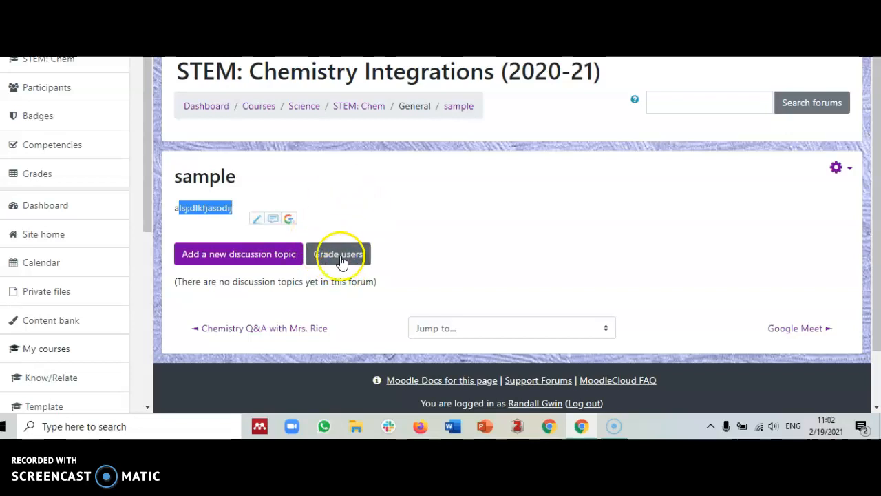
Open user grading for the sample forum and give the first student 2 for Following Directions with the comment "assa"
click(337, 260)
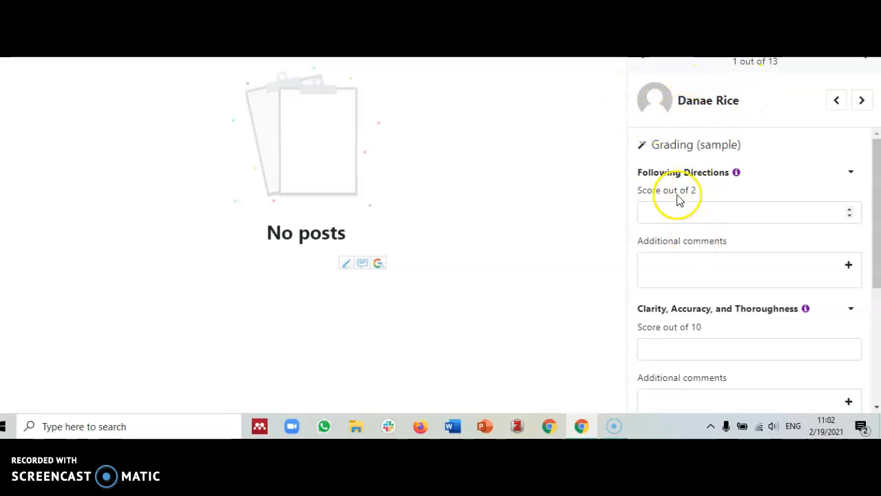
drag(234, 107, 391, 258)
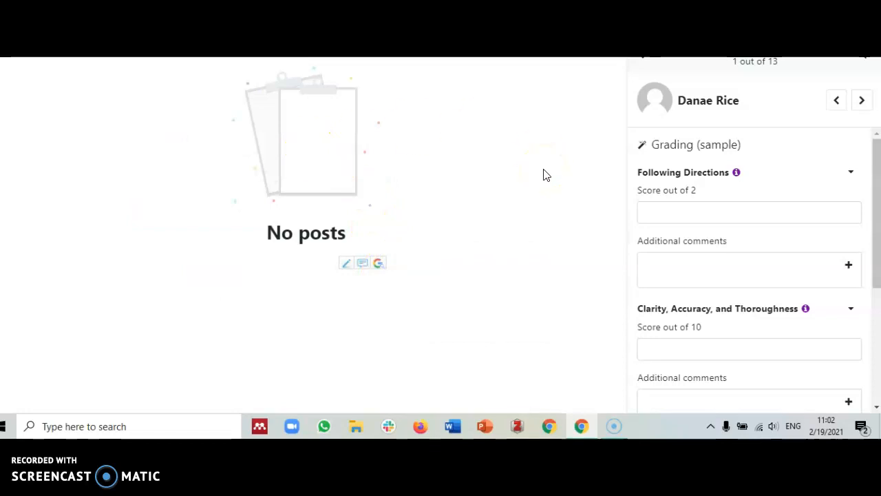
drag(877, 206, 877, 223)
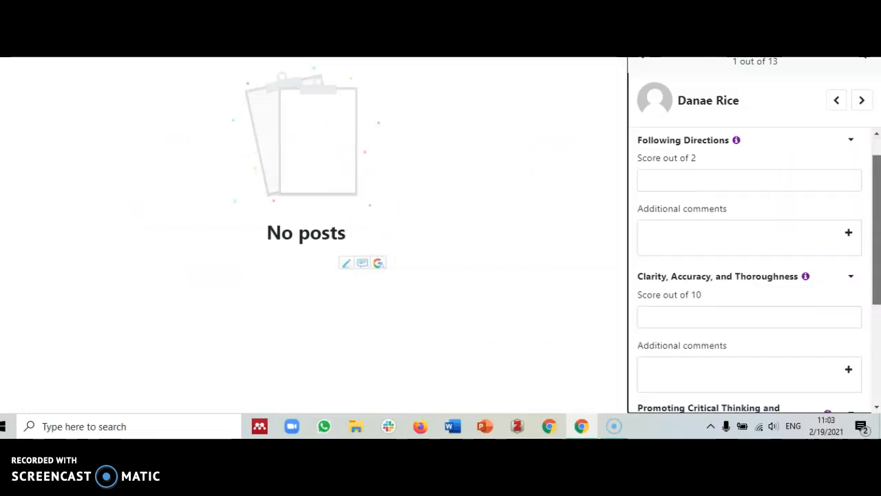
click(724, 182)
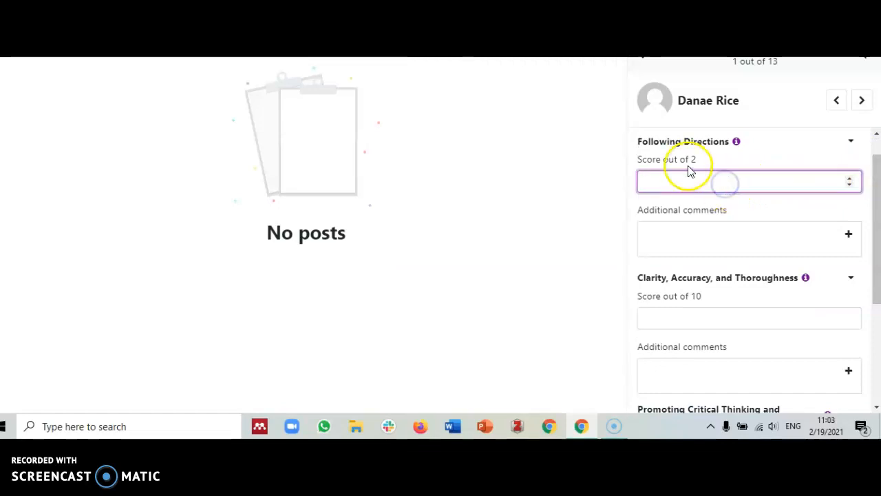
click(850, 184)
click(849, 180)
click(693, 241)
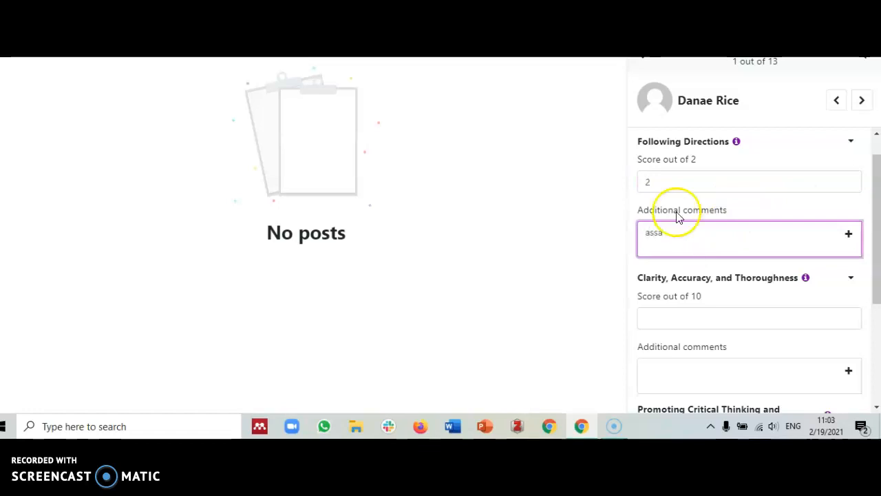
Go to the second student's grading form, then return to the first student's form to review the Following Directions score and comment
click(864, 107)
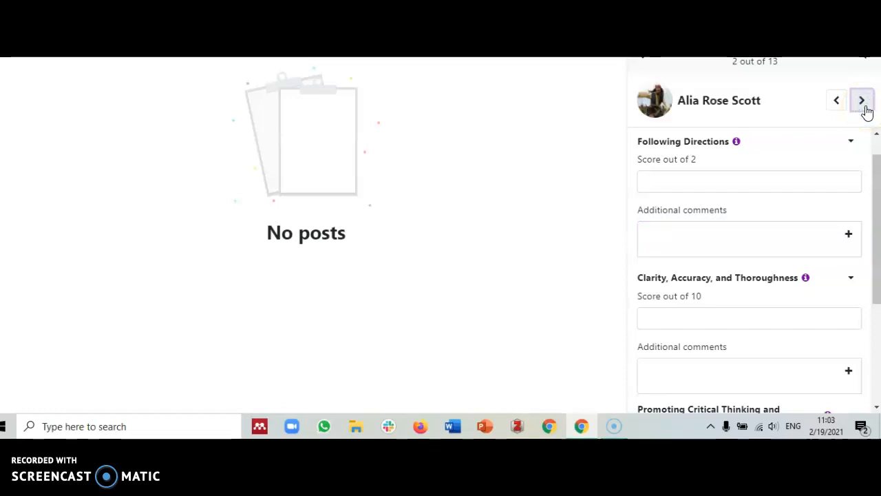
click(835, 102)
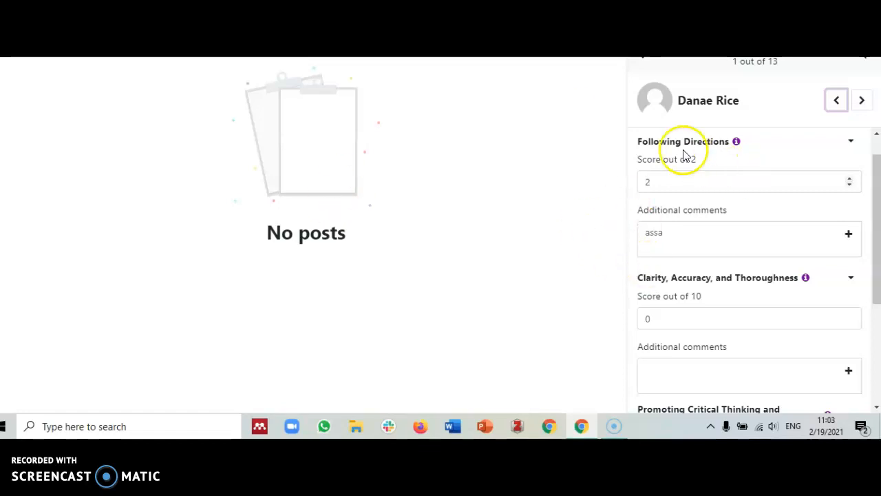
drag(628, 85, 640, 222)
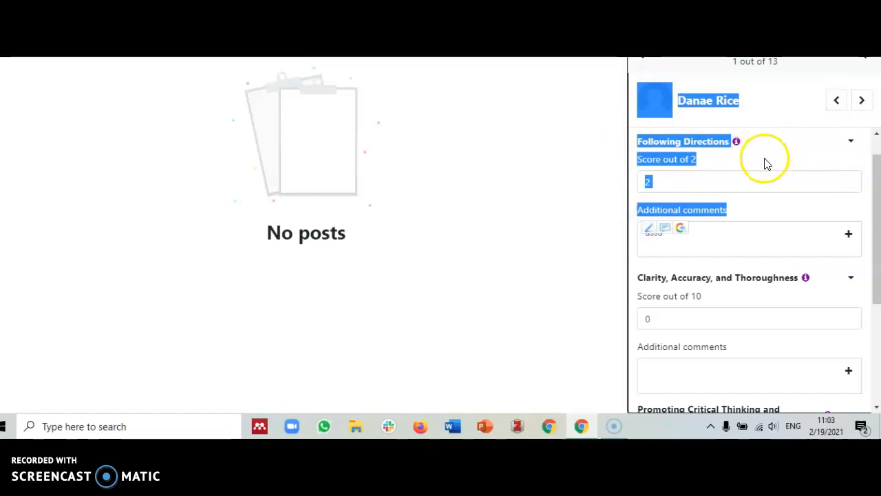